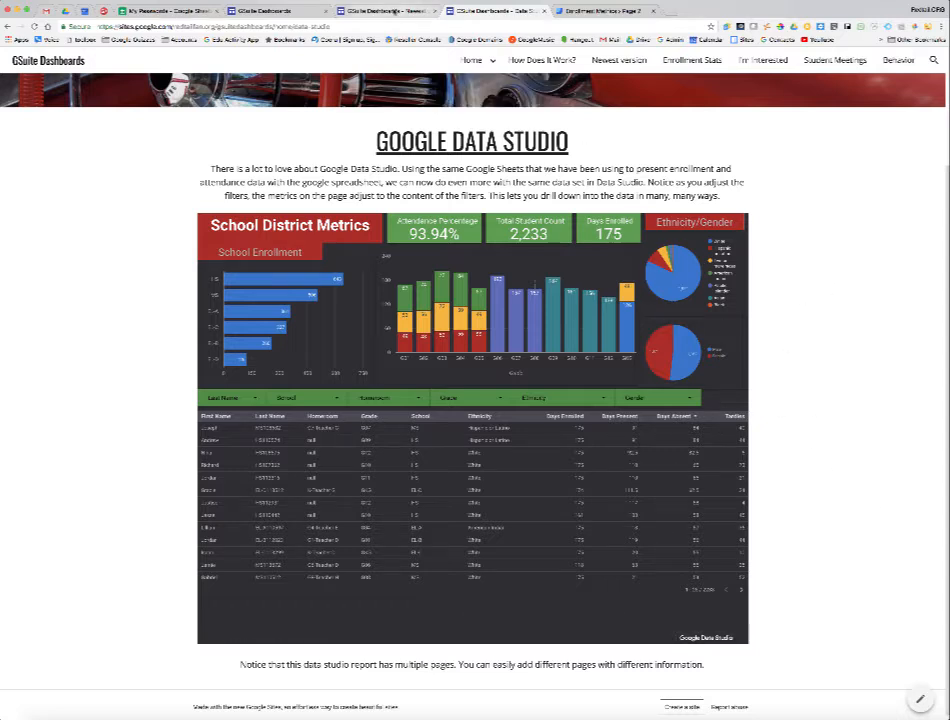
# Open the Newest version dashboard page and look across its attendance gauges, enrollment figures and charts
pyautogui.click(385, 10)
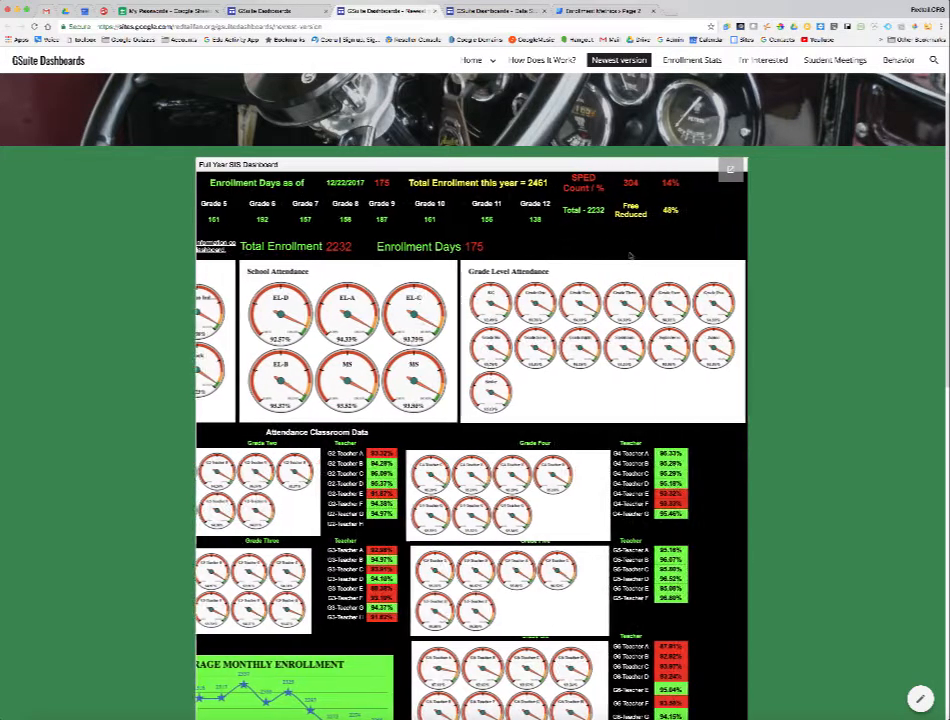
pyautogui.hscroll(-10, 615, 250)
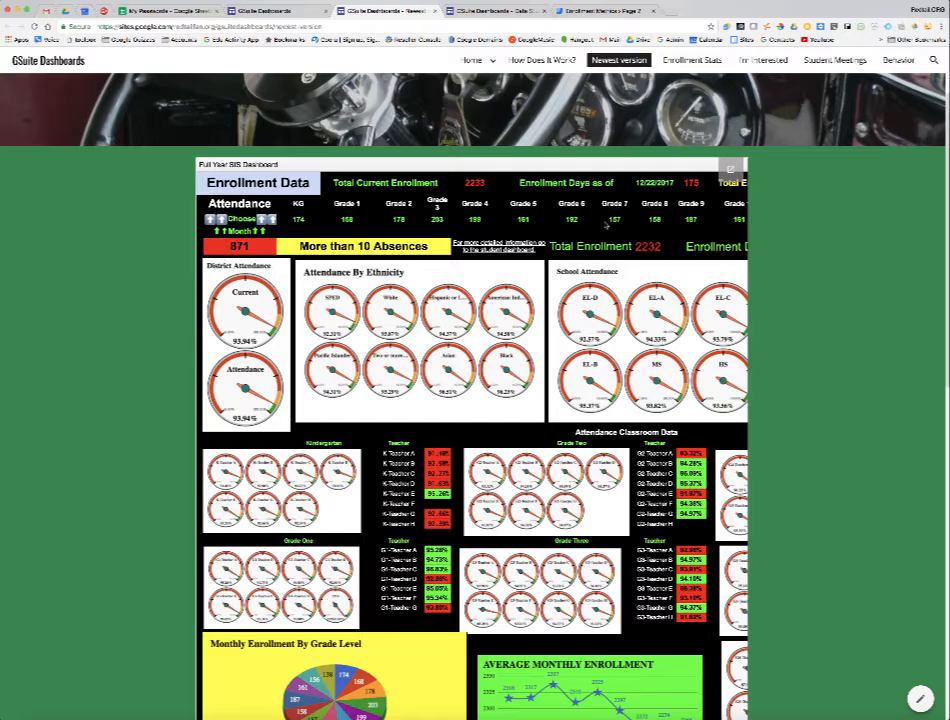
pyautogui.hscroll(4, 640, 285)
pyautogui.scroll(-3, 790, 382)
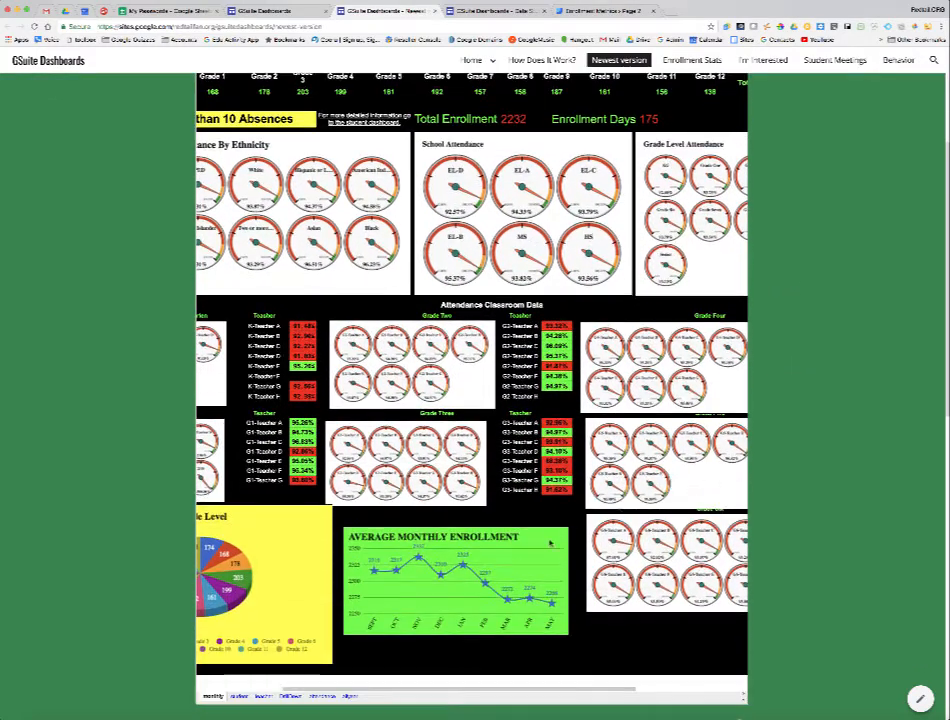
# Open the embedded dashboard's attendance sheet and look through its student records and the filterable table below it
pyautogui.click(320, 695)
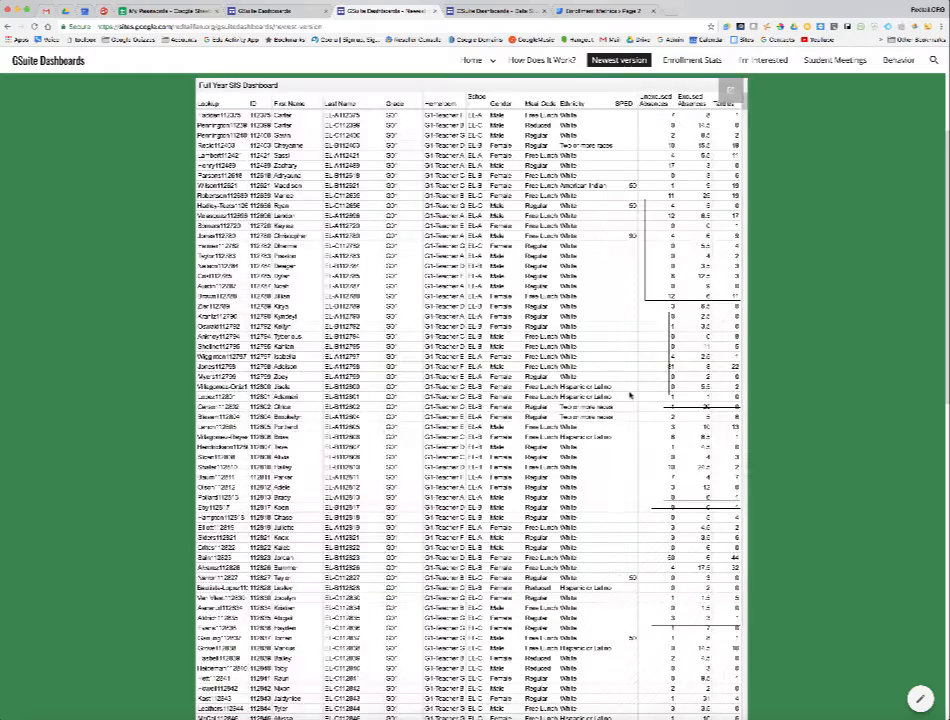
pyautogui.scroll(4, 630, 396)
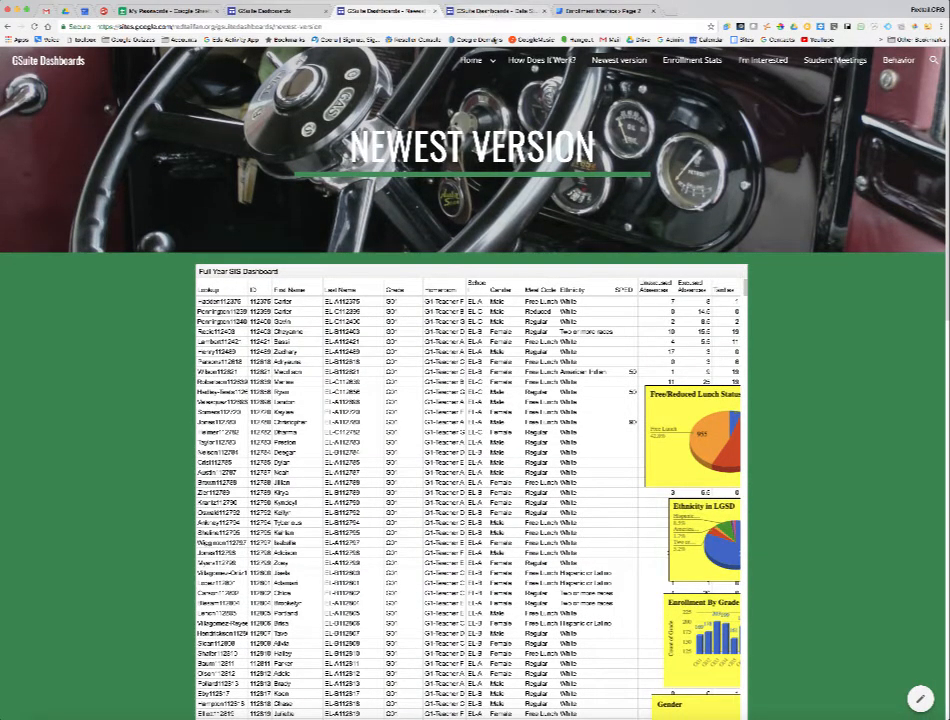
pyautogui.moveTo(474, 60)
pyautogui.scroll(-3, 700, 420)
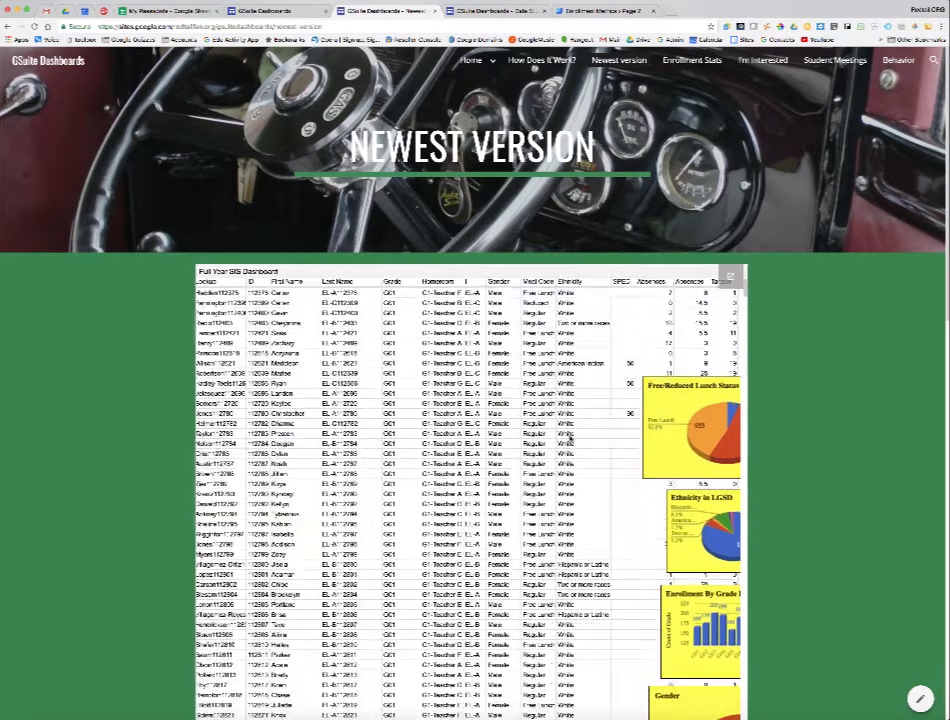
pyautogui.scroll(-5, 809, 455)
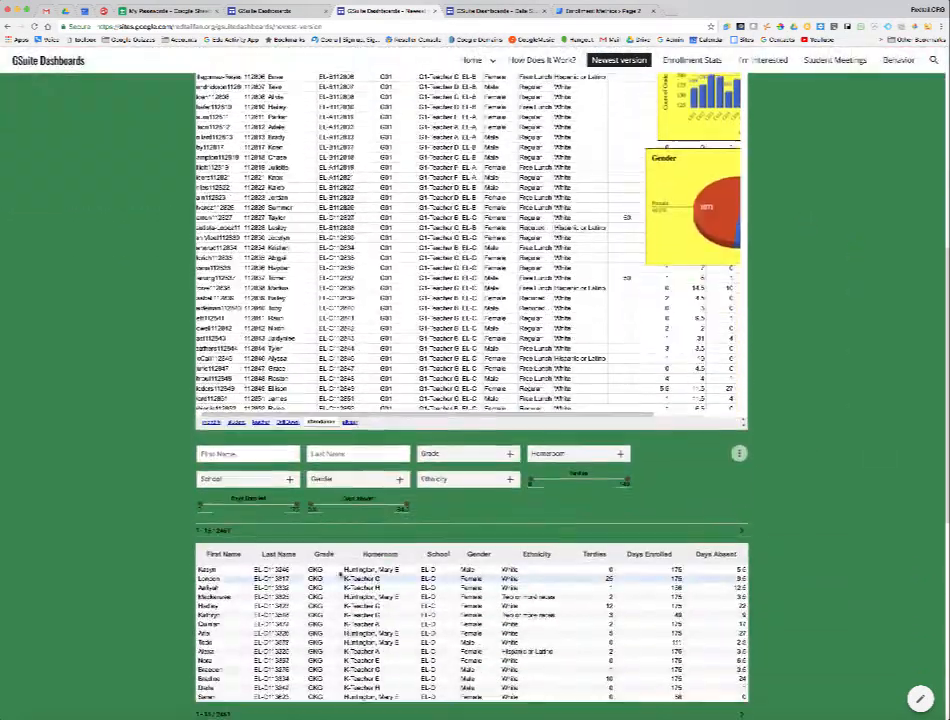
# Return the embedded dashboard to its monthly sheet
pyautogui.click(213, 395)
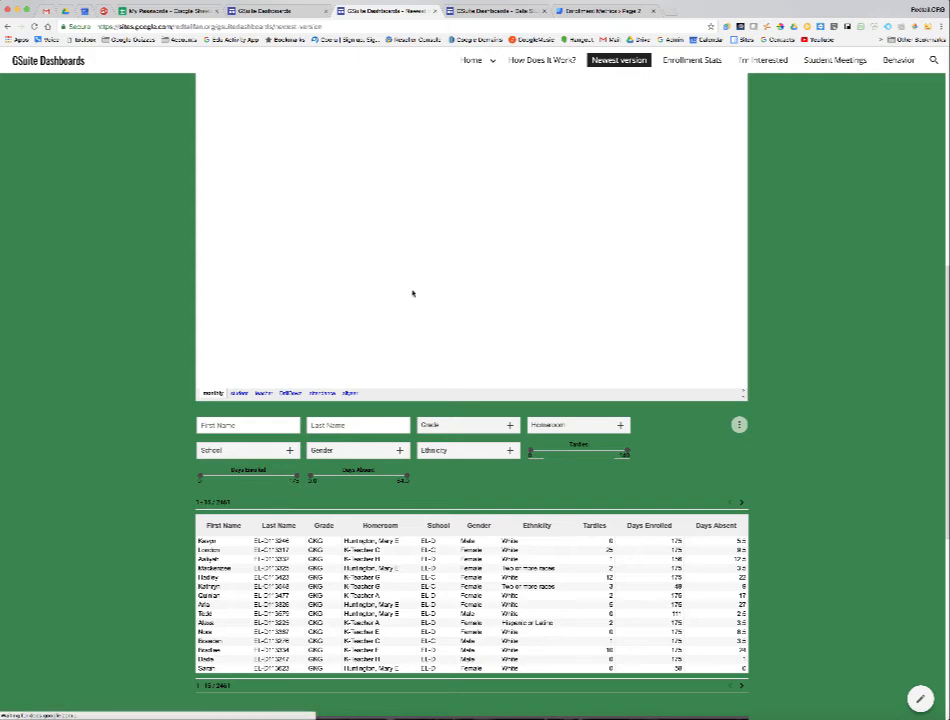
pyautogui.scroll(5, 413, 293)
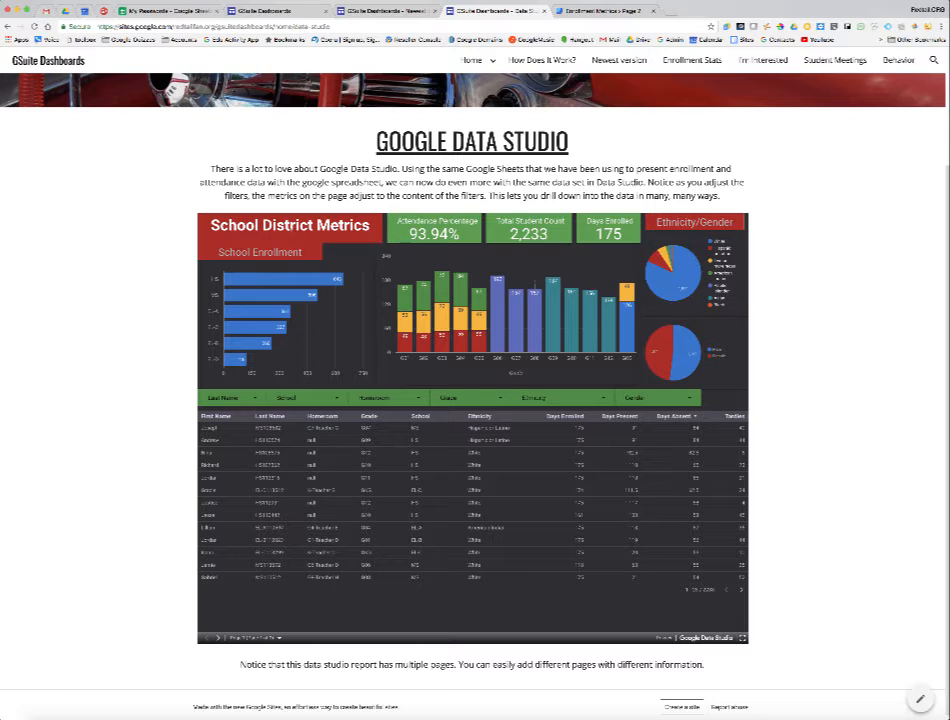
# Compare the Data Studio report's charts and attendance percentage with the district attendance gauges on the Newest version page
pyautogui.moveTo(273, 306)
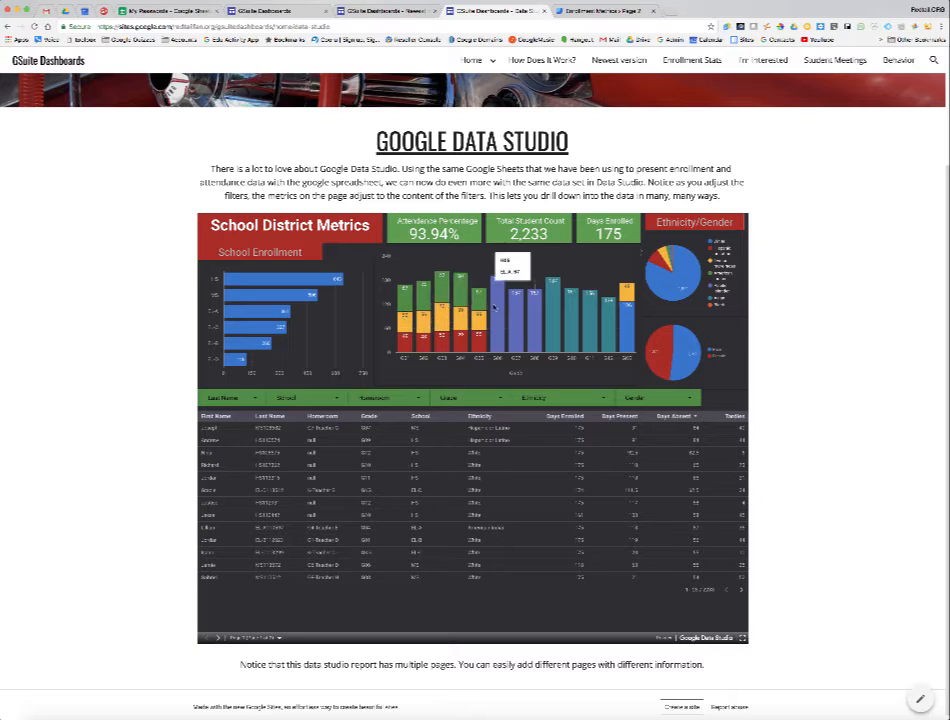
pyautogui.moveTo(692, 267)
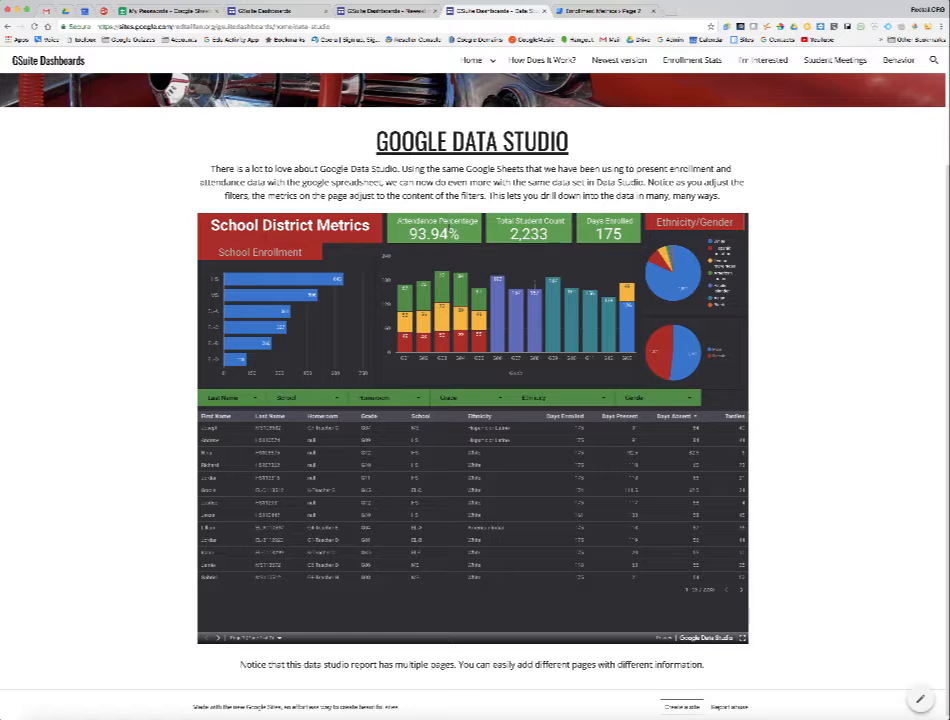
pyautogui.click(392, 13)
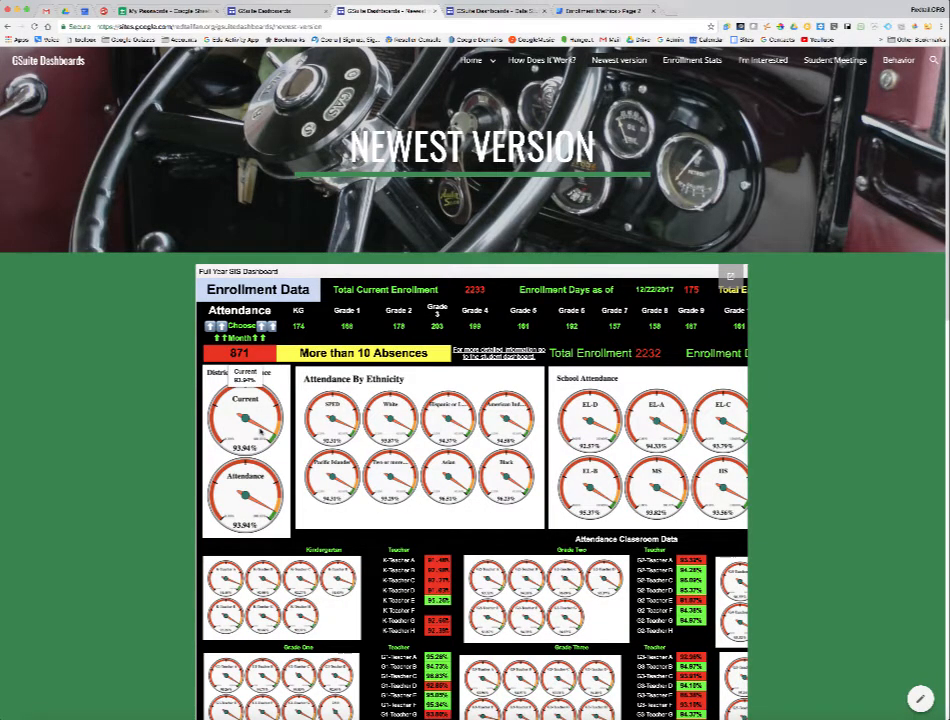
pyautogui.click(495, 11)
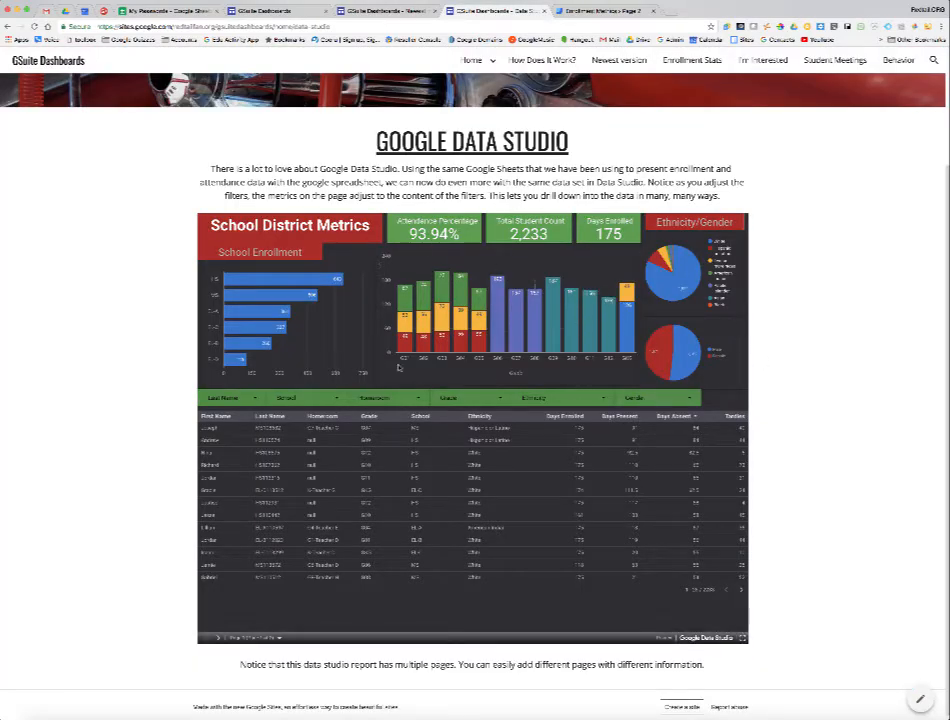
# Filter the School District Metrics report to show only the HS school
pyautogui.click(337, 399)
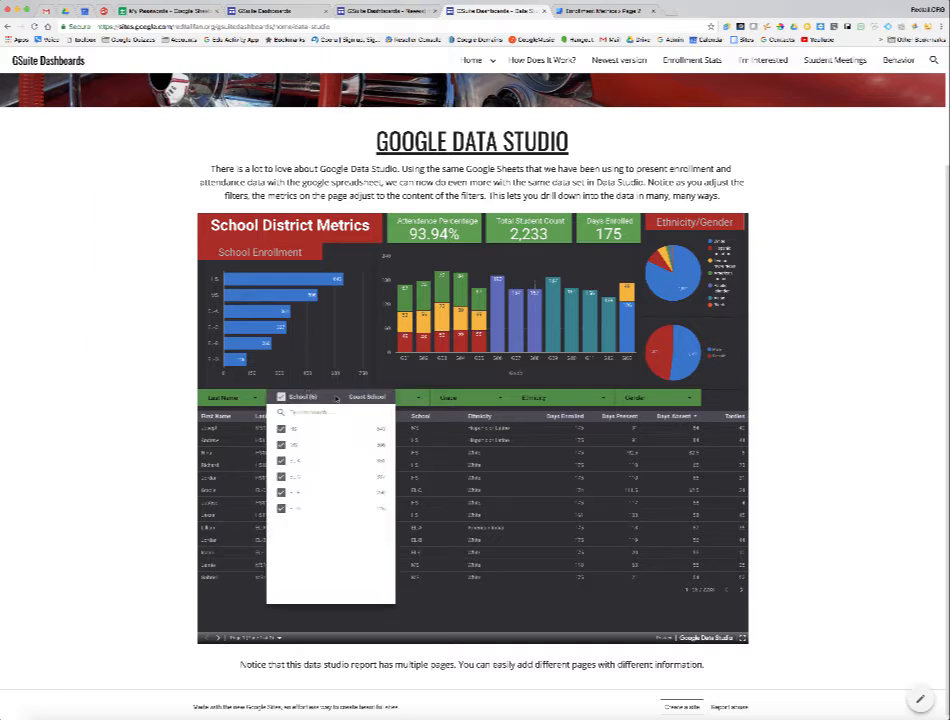
pyautogui.click(371, 431)
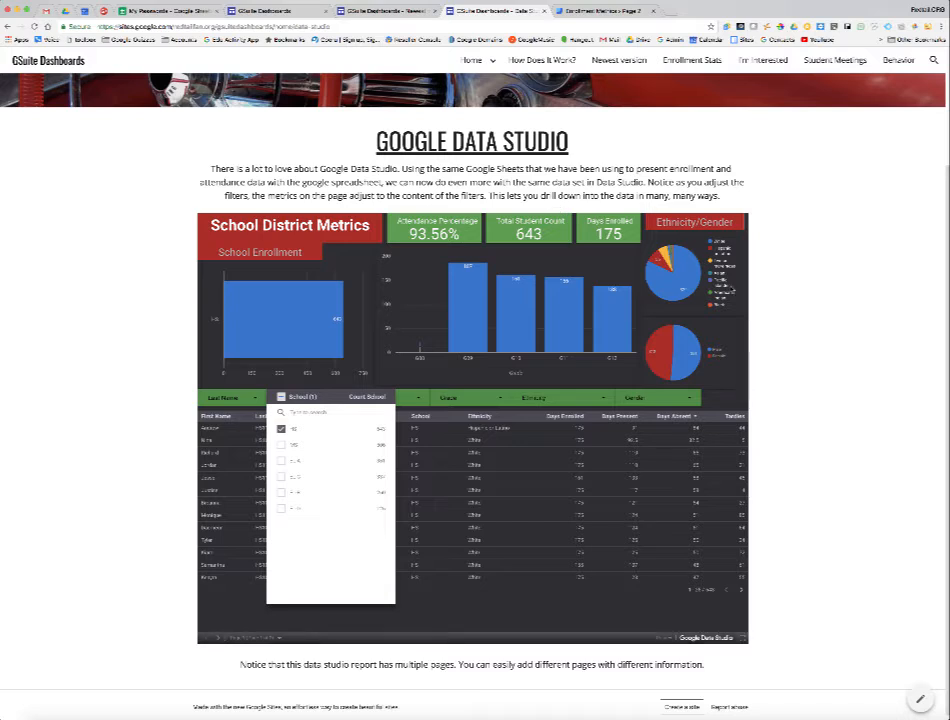
pyautogui.click(718, 381)
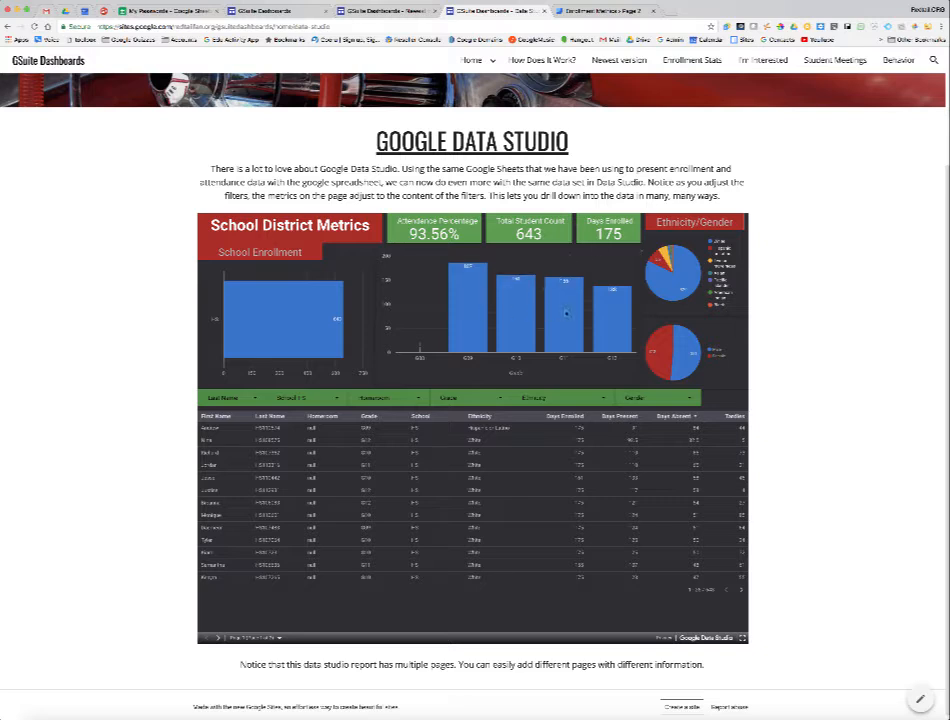
# Sort the student table by Days Absent in ascending order and page forward and back through the records
pyautogui.moveTo(621, 321)
pyautogui.click(690, 416)
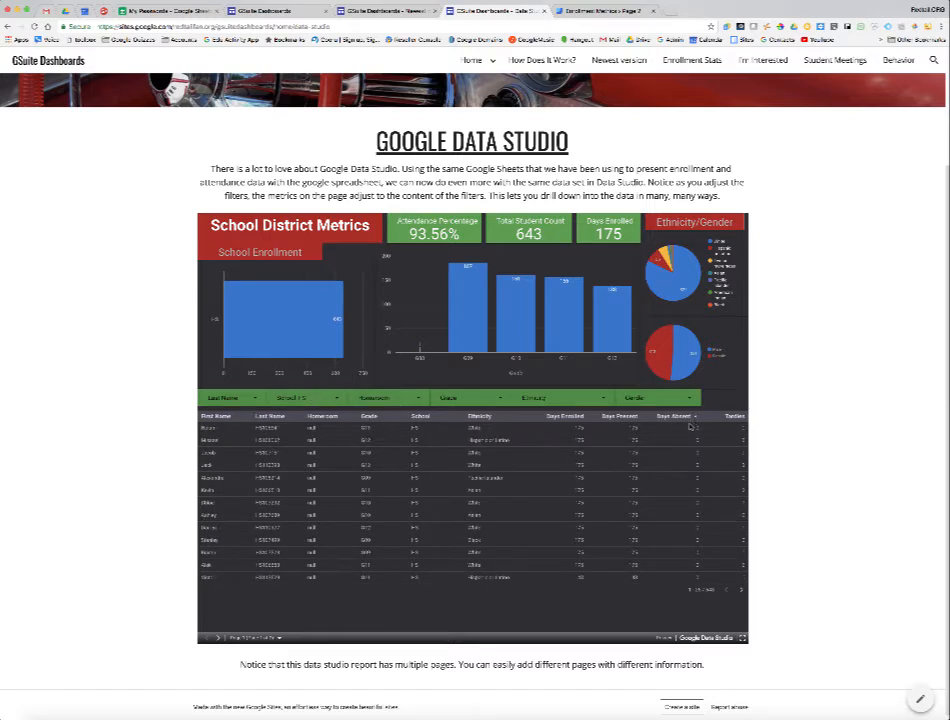
pyautogui.click(741, 591)
pyautogui.click(741, 591)
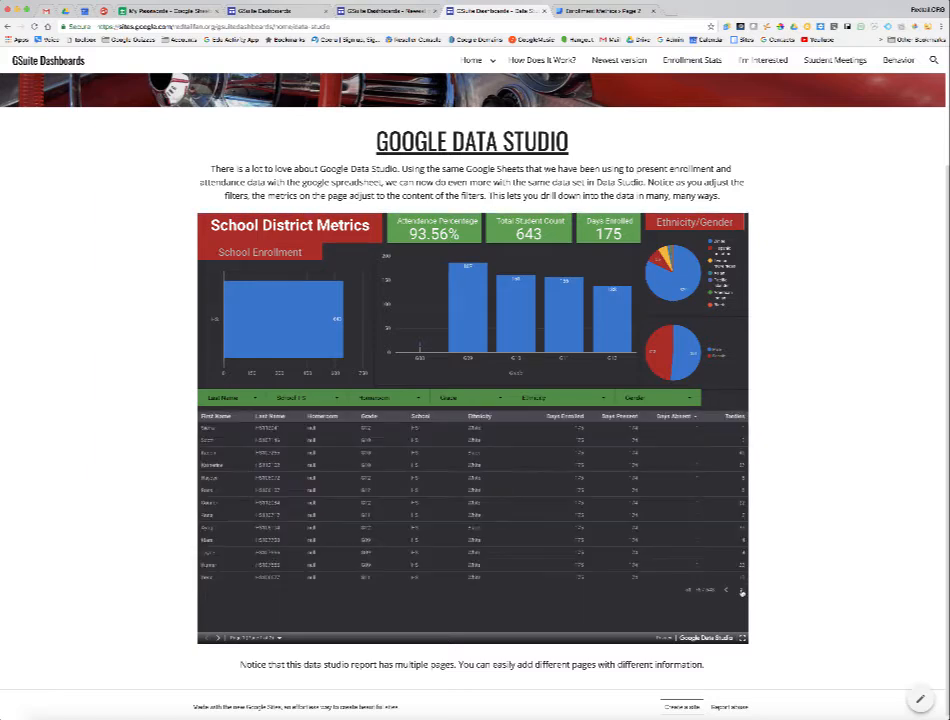
pyautogui.click(726, 592)
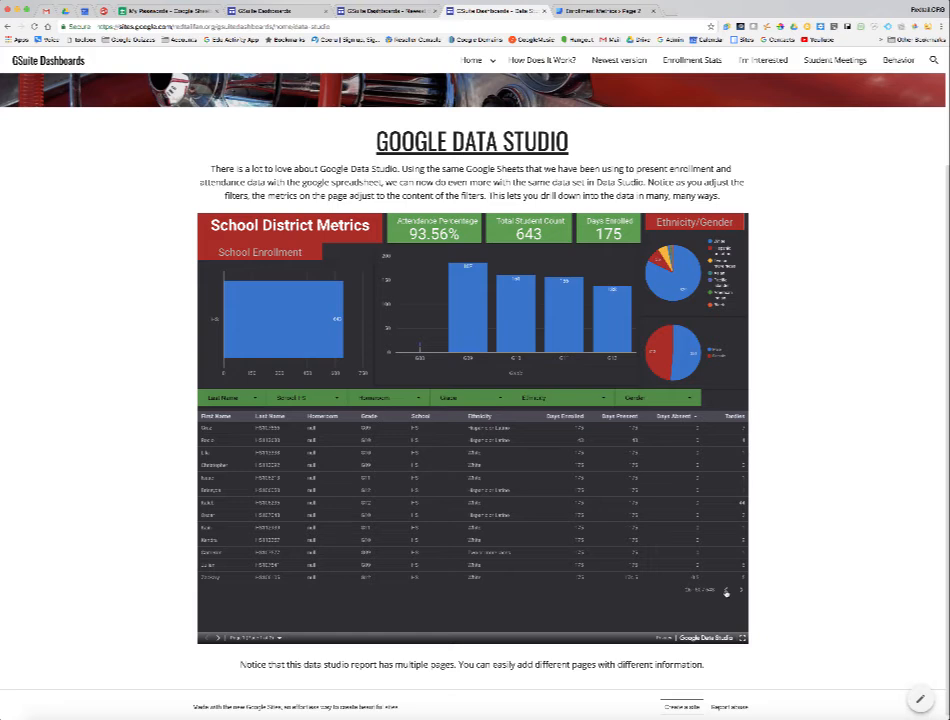
pyautogui.click(726, 592)
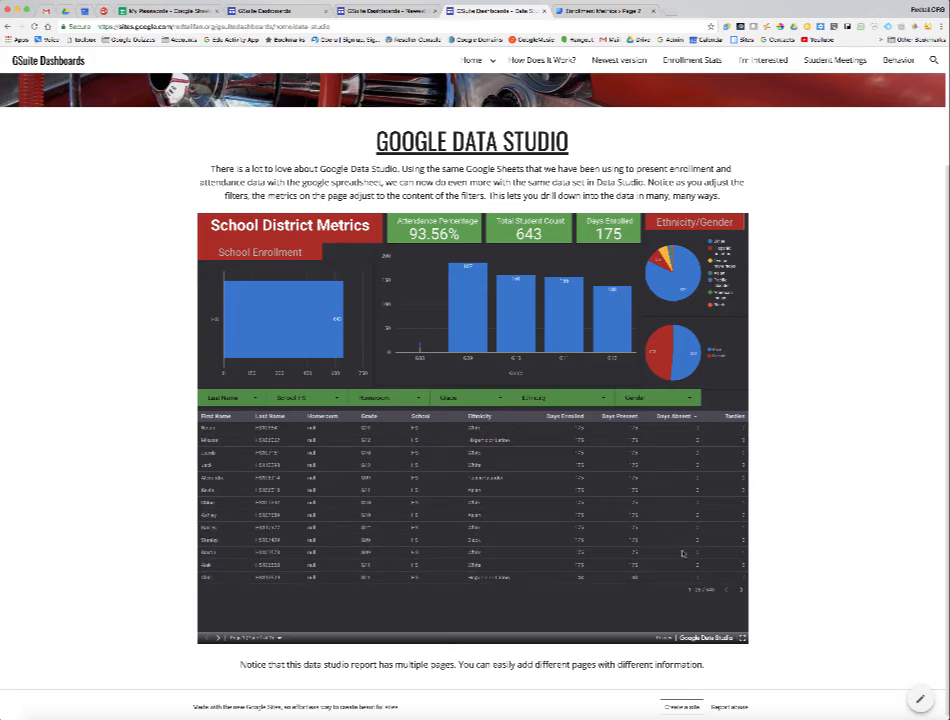
pyautogui.click(742, 592)
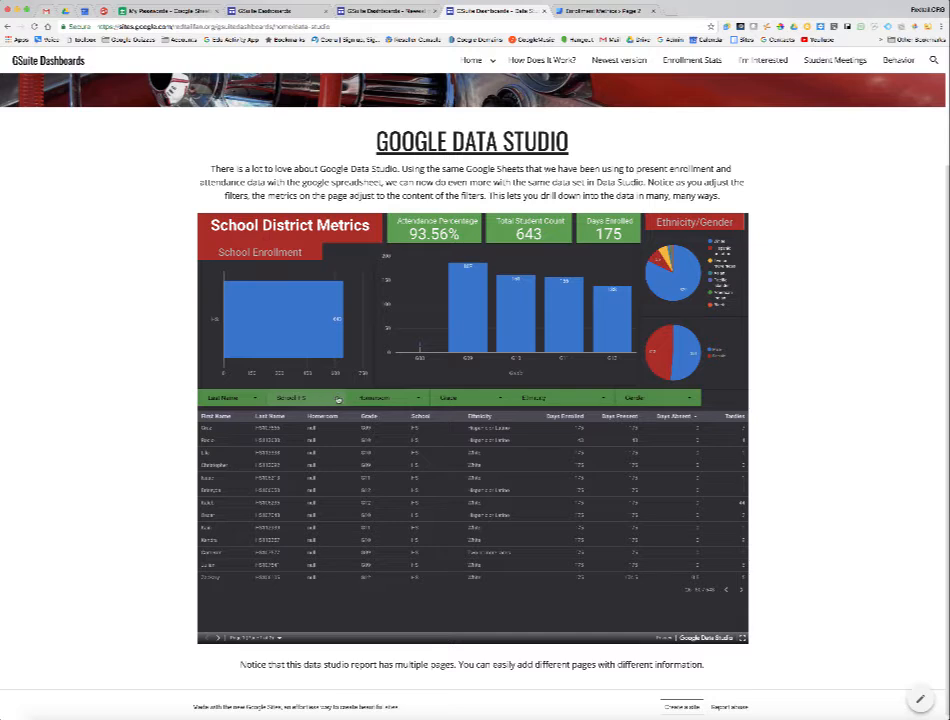
# Clear the School filter and limit the Gender filter to male students
pyautogui.click(338, 399)
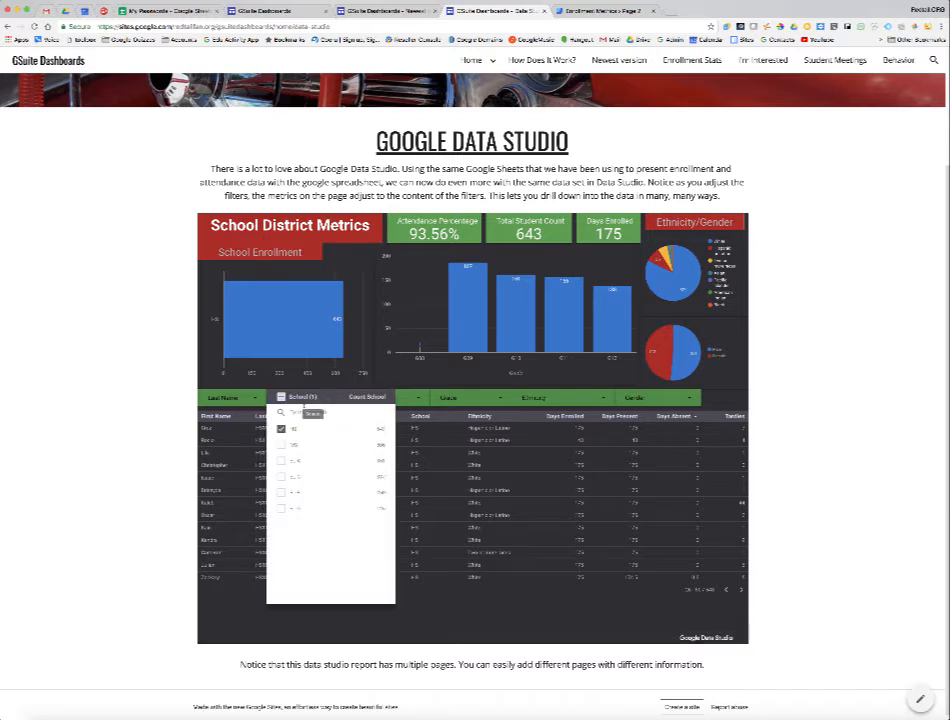
pyautogui.click(281, 428)
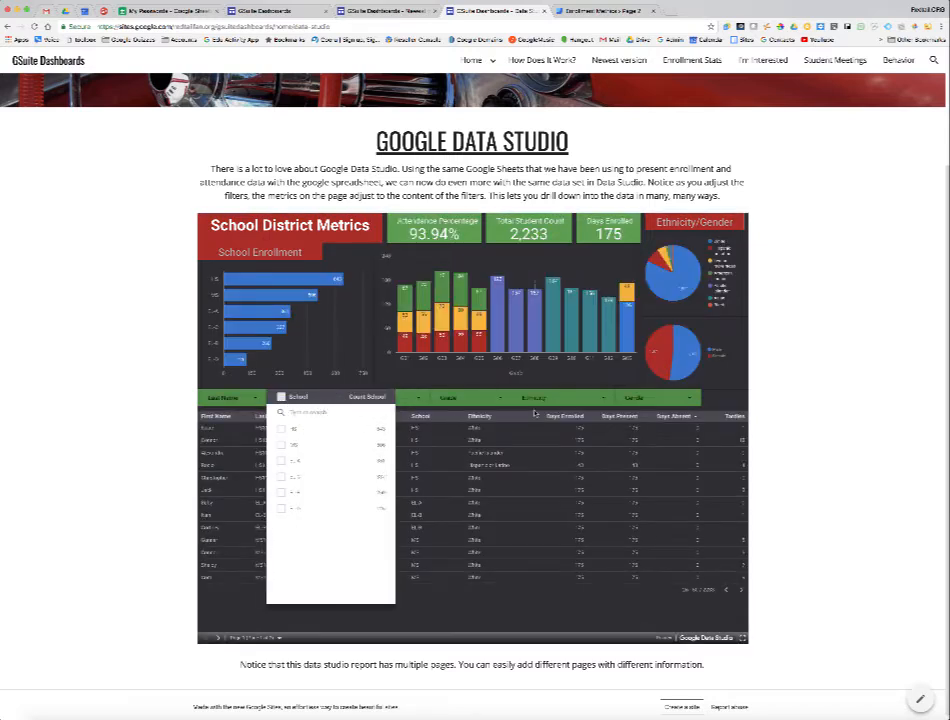
pyautogui.click(650, 400)
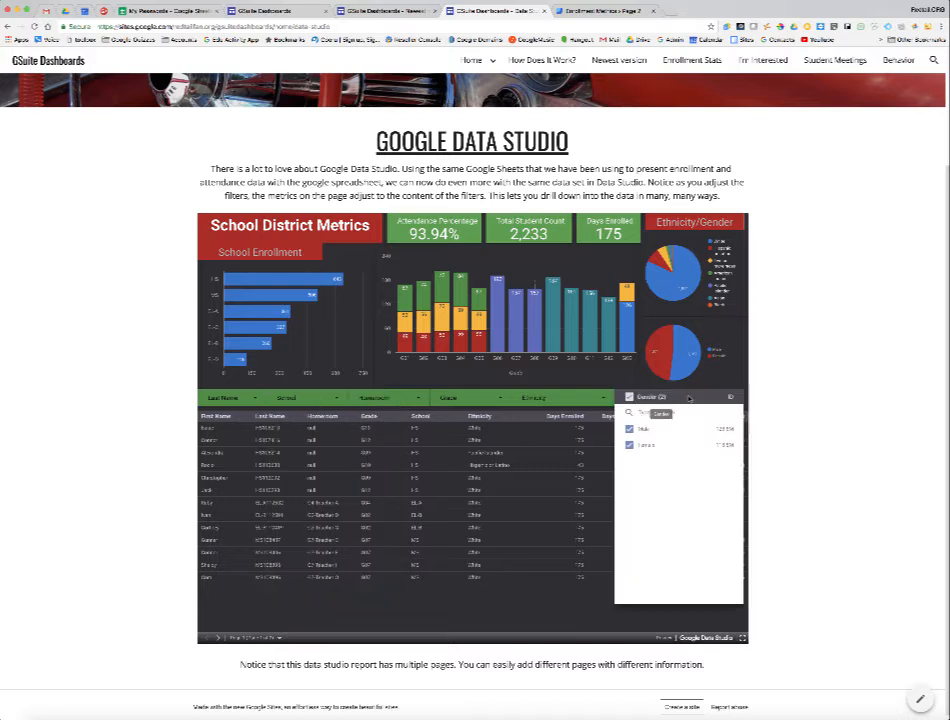
pyautogui.click(714, 429)
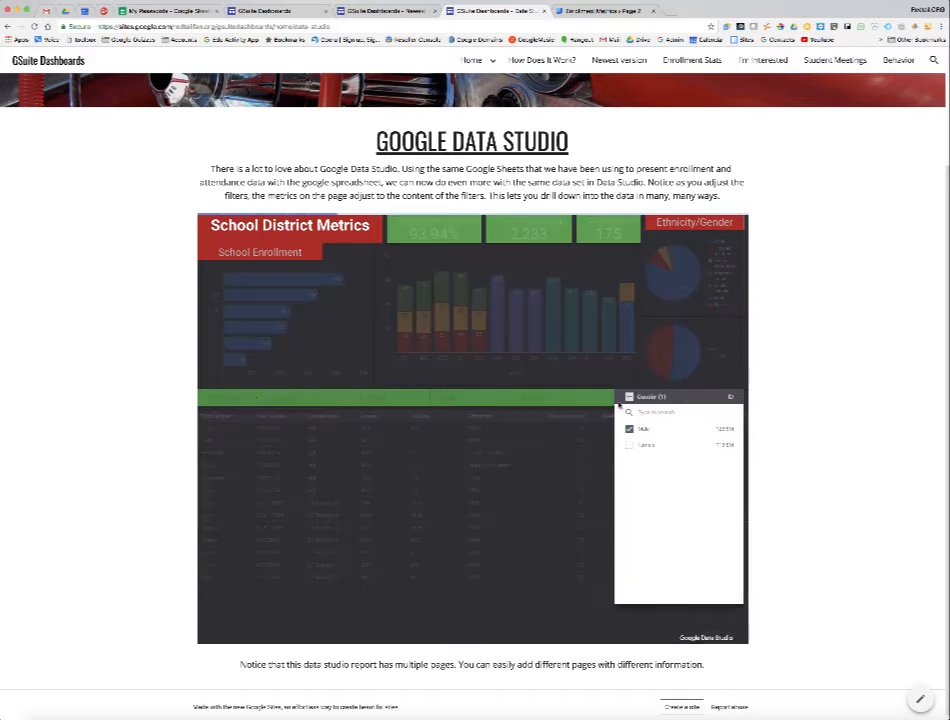
# Limit the Ethnicity filter to American Indian students only
pyautogui.click(535, 397)
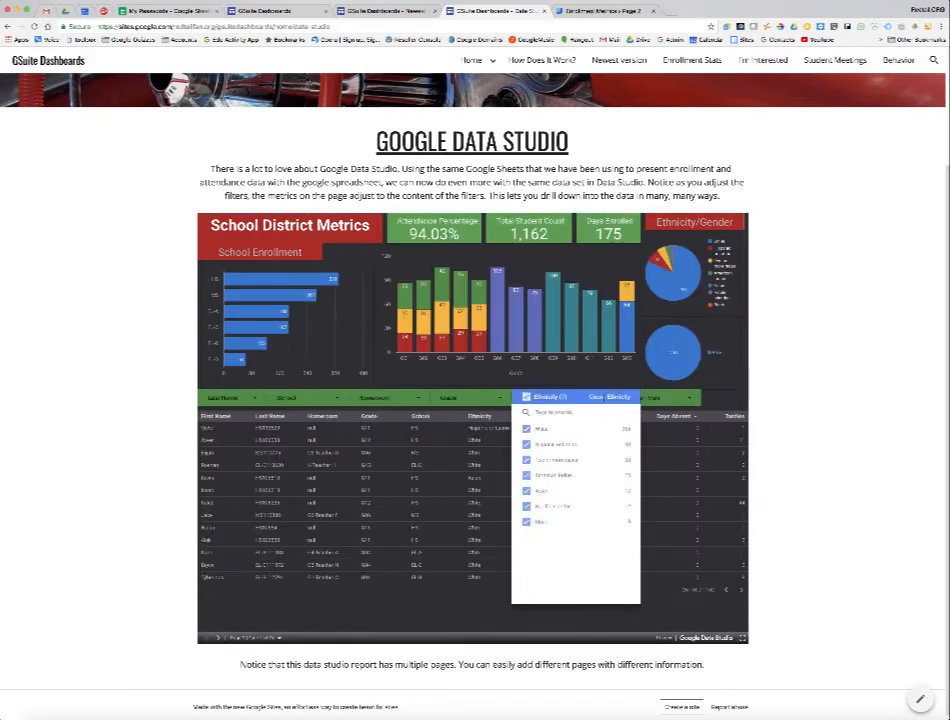
pyautogui.click(617, 478)
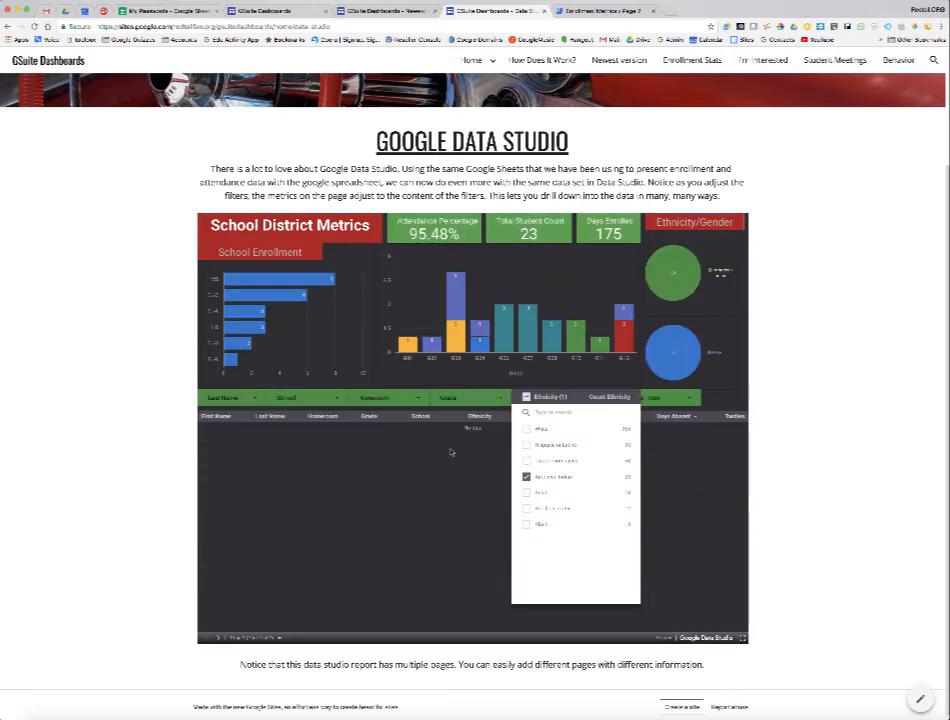
pyautogui.click(450, 452)
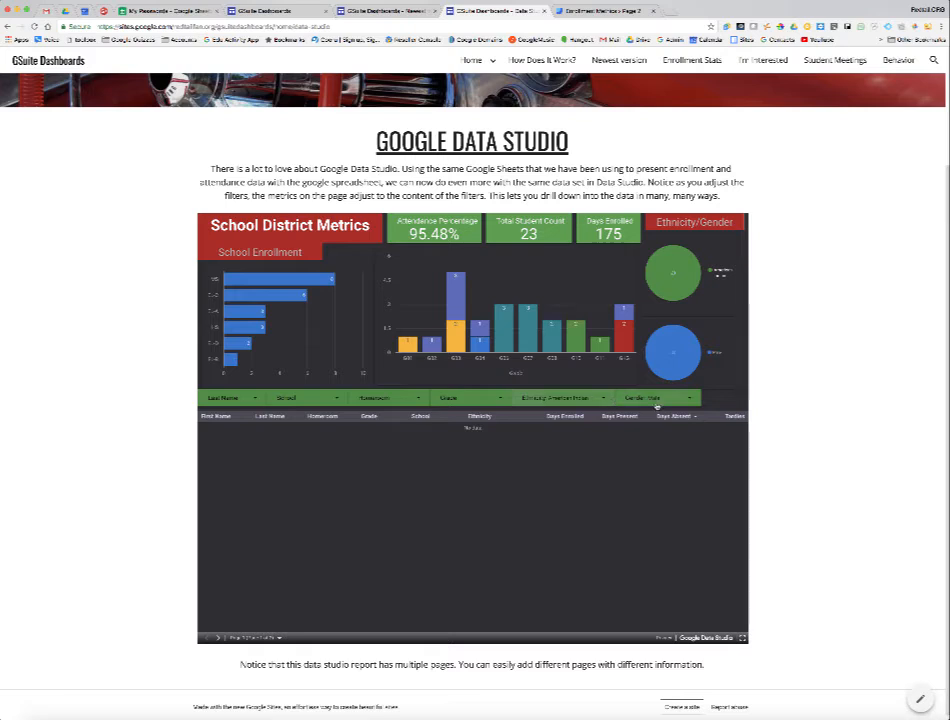
# Clear the Gender filter and sort the student table by Days Absent in ascending order
pyautogui.click(680, 399)
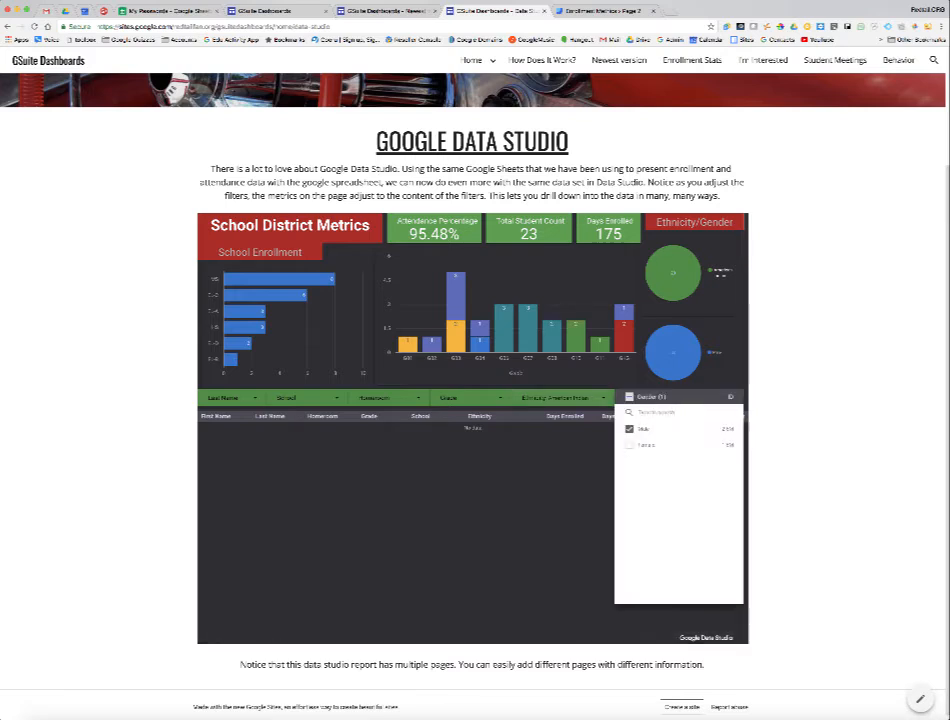
pyautogui.click(629, 397)
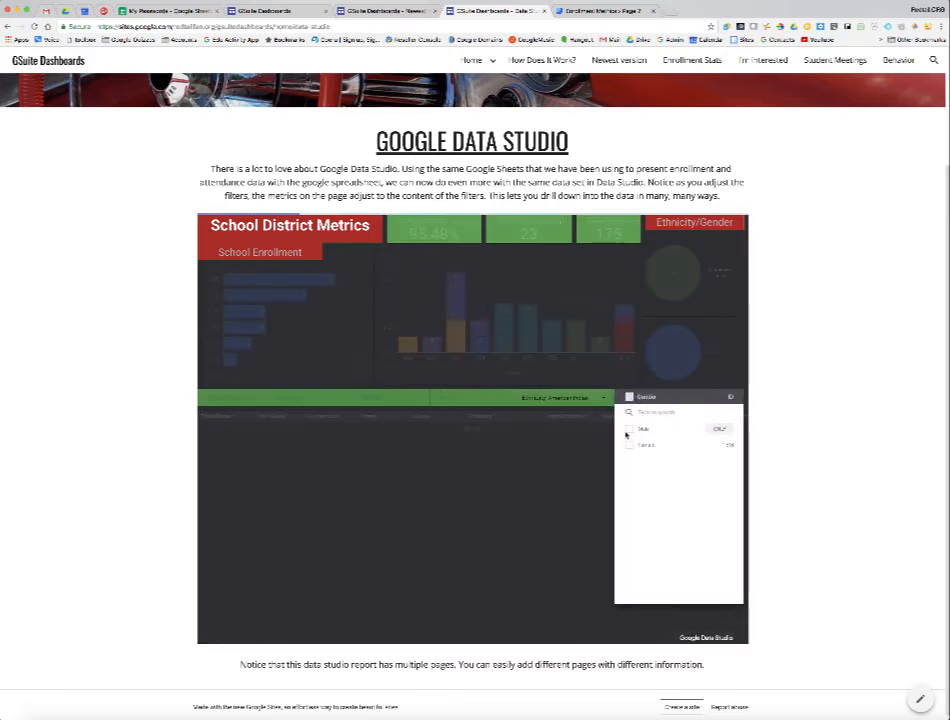
pyautogui.click(551, 598)
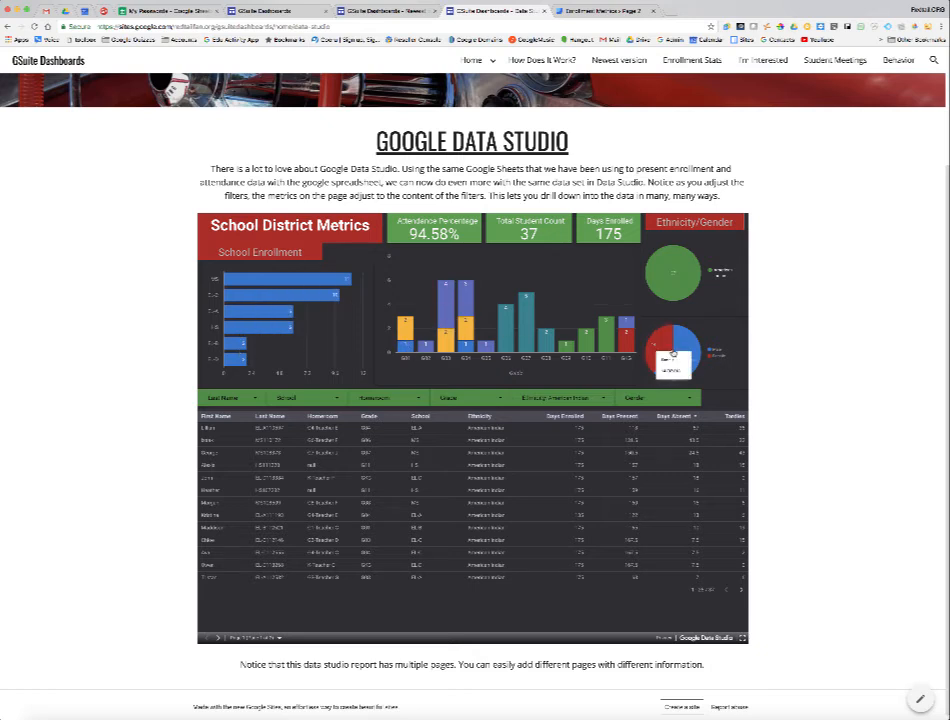
pyautogui.moveTo(689, 286)
pyautogui.click(693, 418)
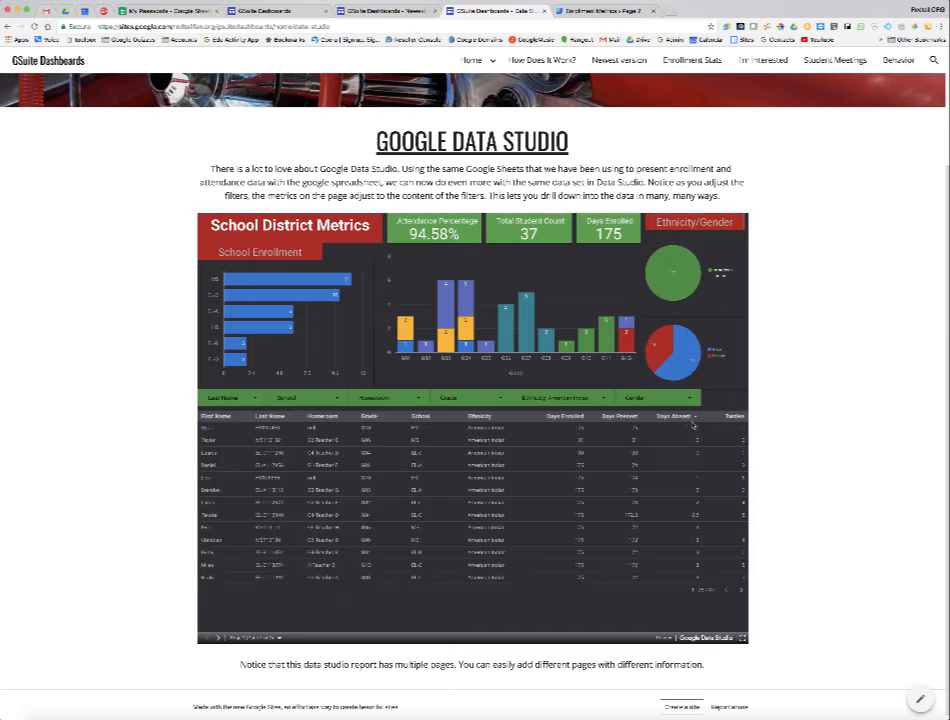
# Clear the American Indian selection from the Ethnicity filter to include all students
pyautogui.click(603, 398)
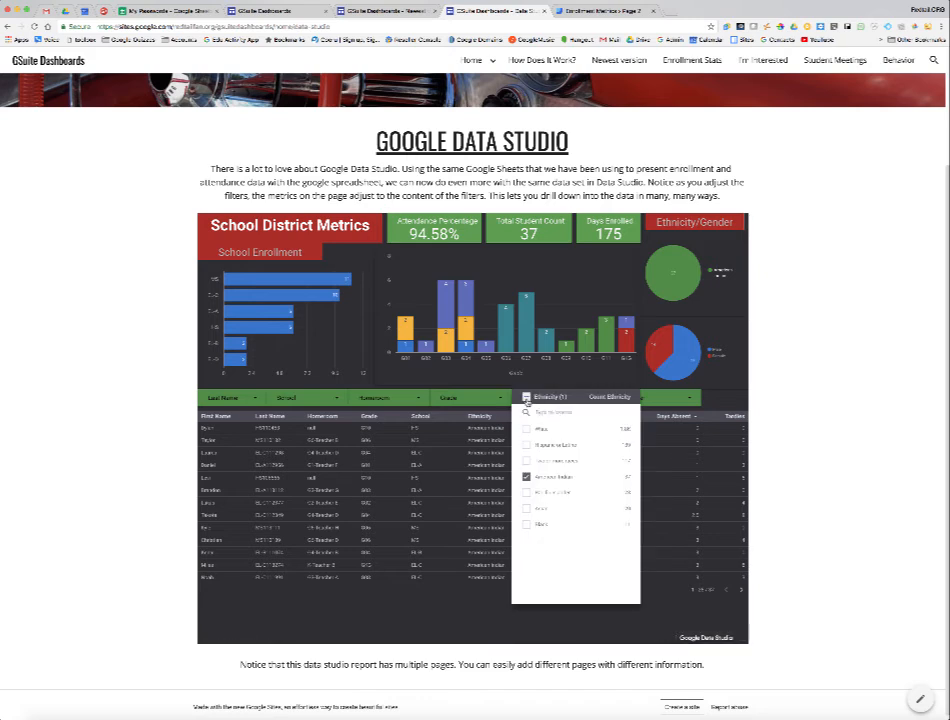
pyautogui.click(527, 476)
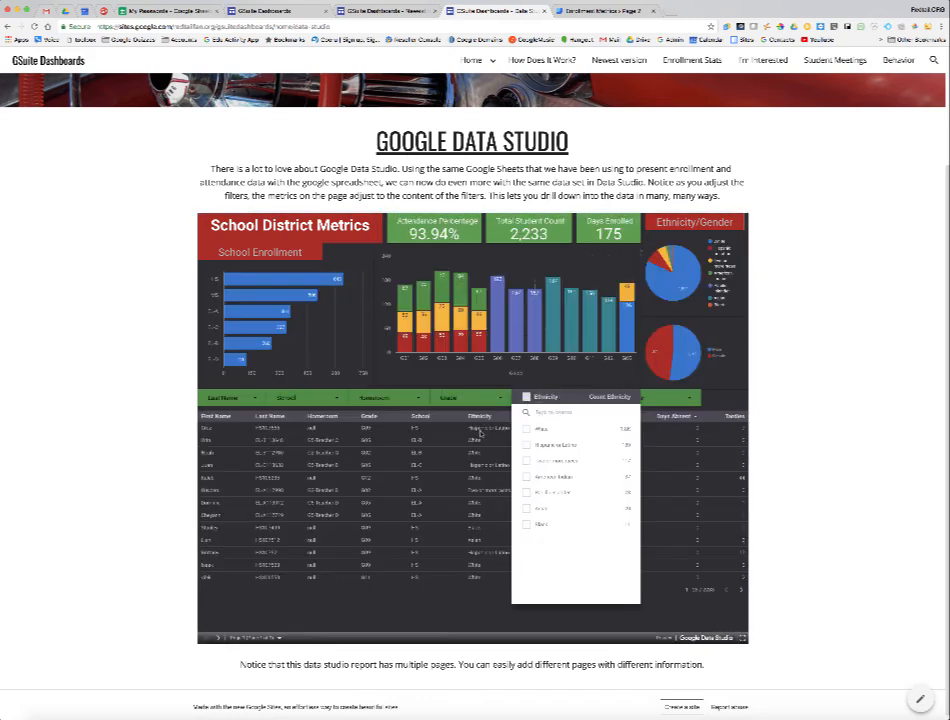
pyautogui.click(645, 617)
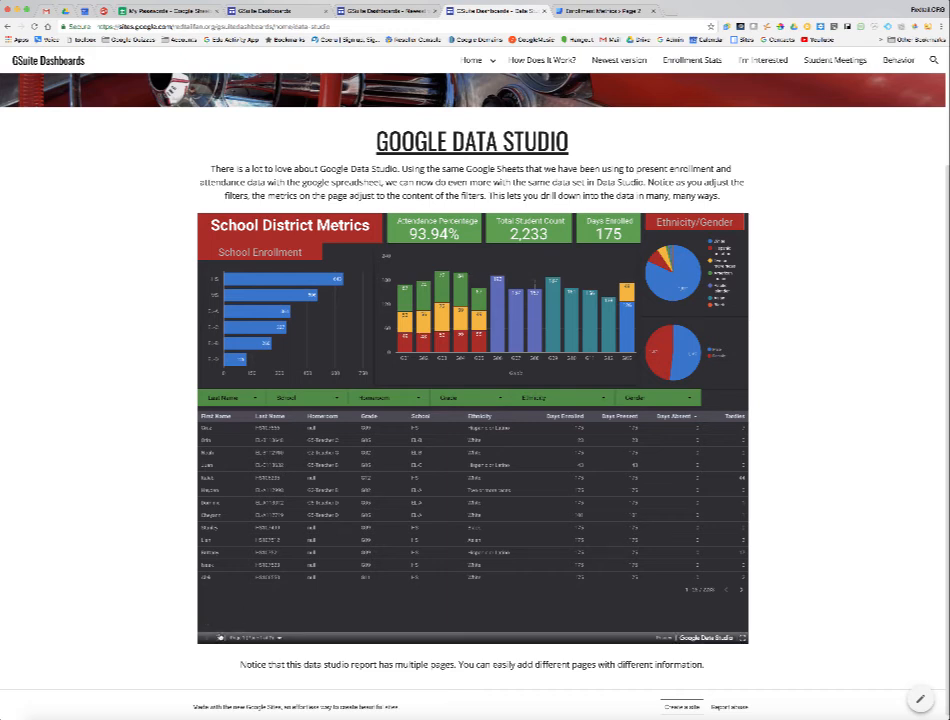
# Go to the report's second page and limit its School filter to EL-D only
pyautogui.click(218, 637)
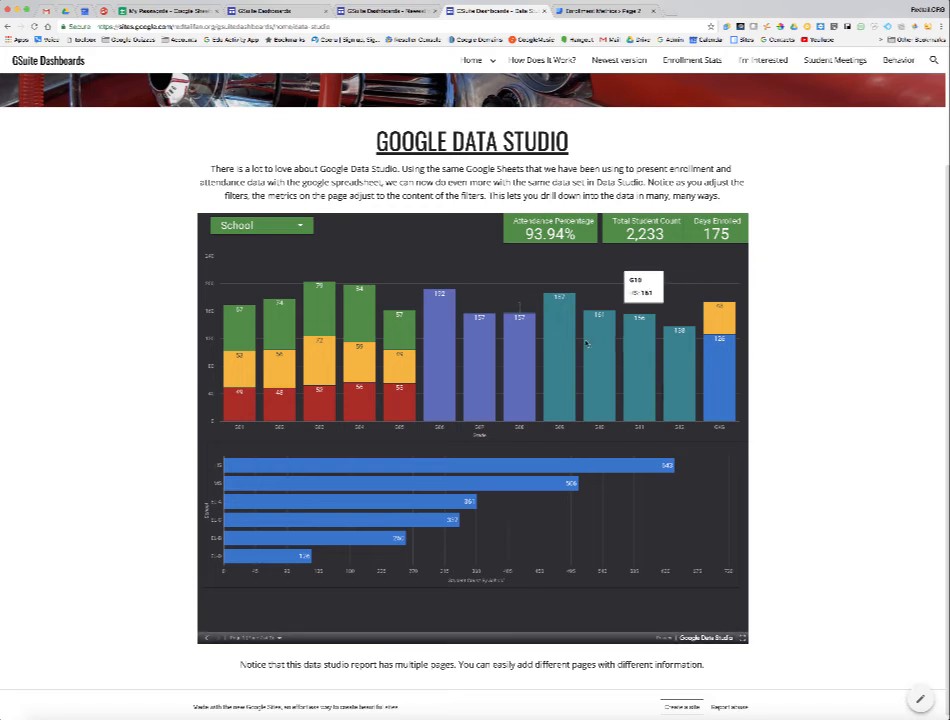
pyautogui.moveTo(529, 335)
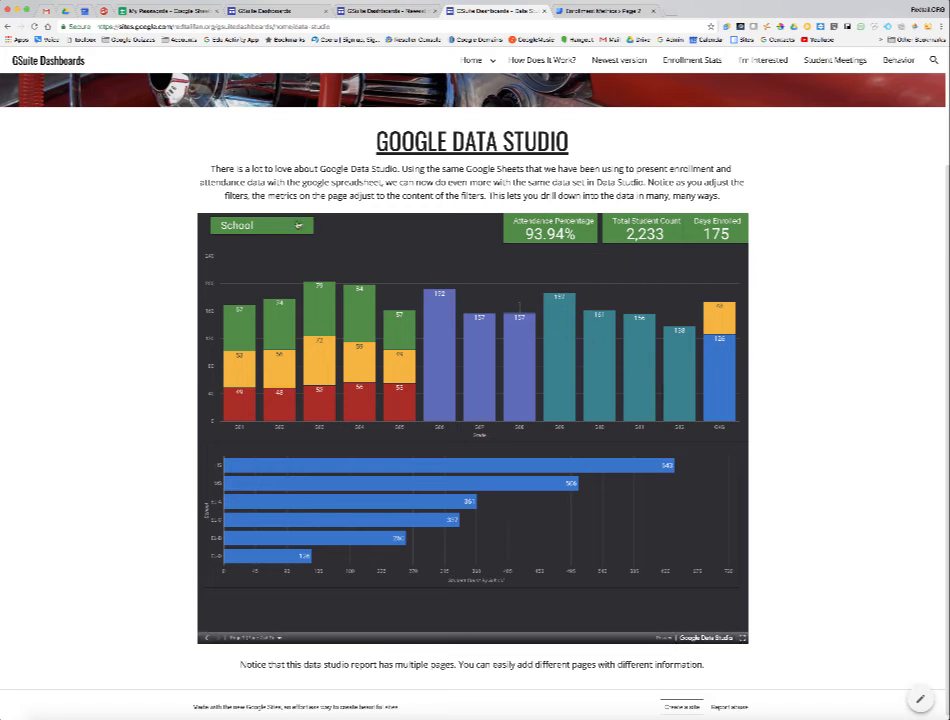
pyautogui.click(298, 225)
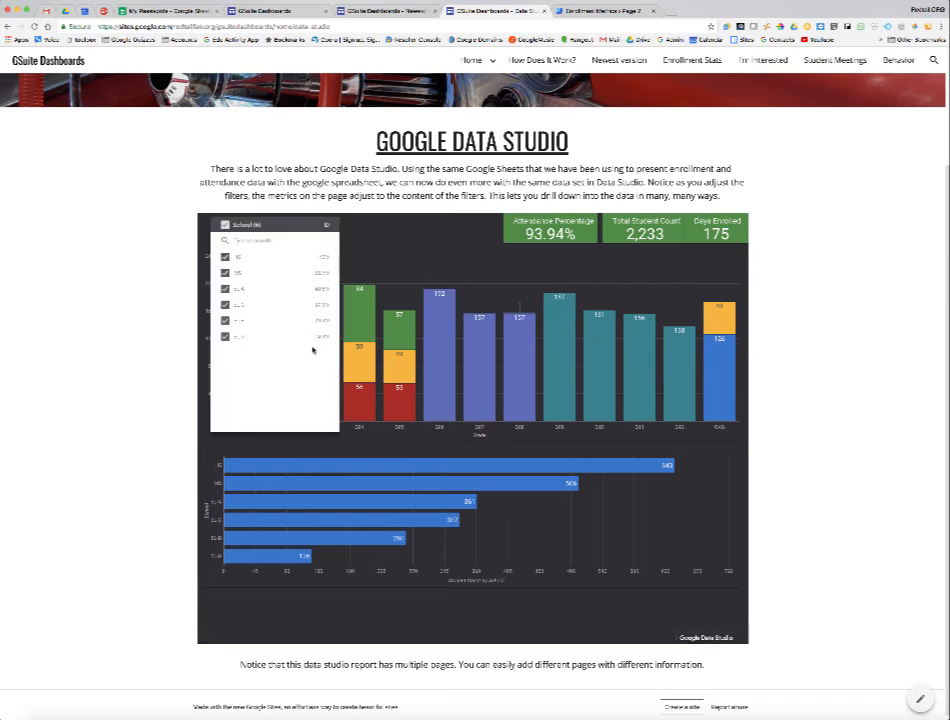
pyautogui.click(314, 337)
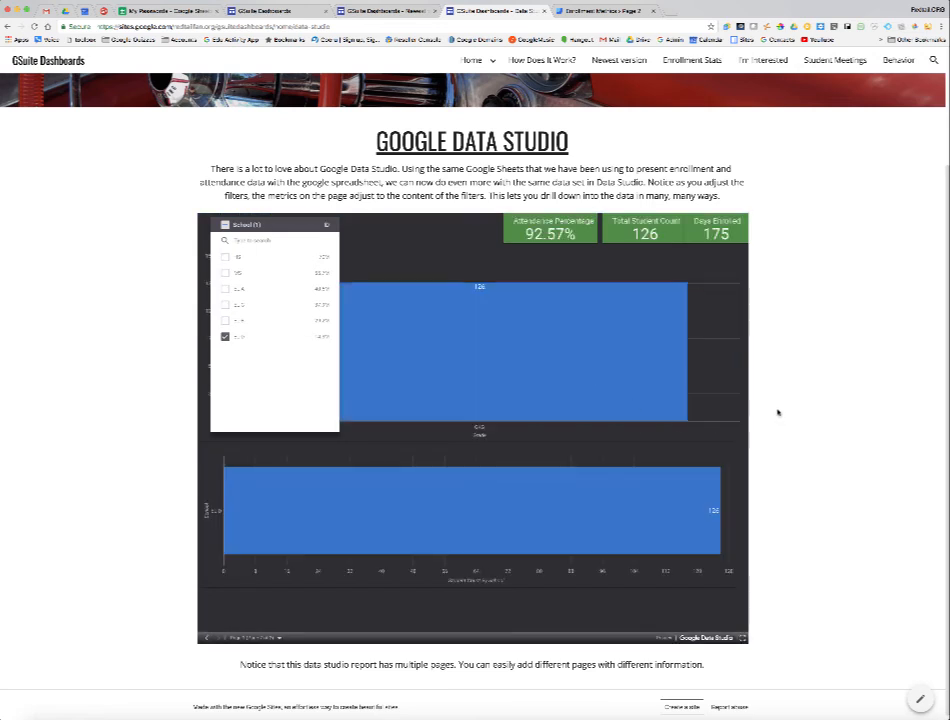
pyautogui.click(729, 382)
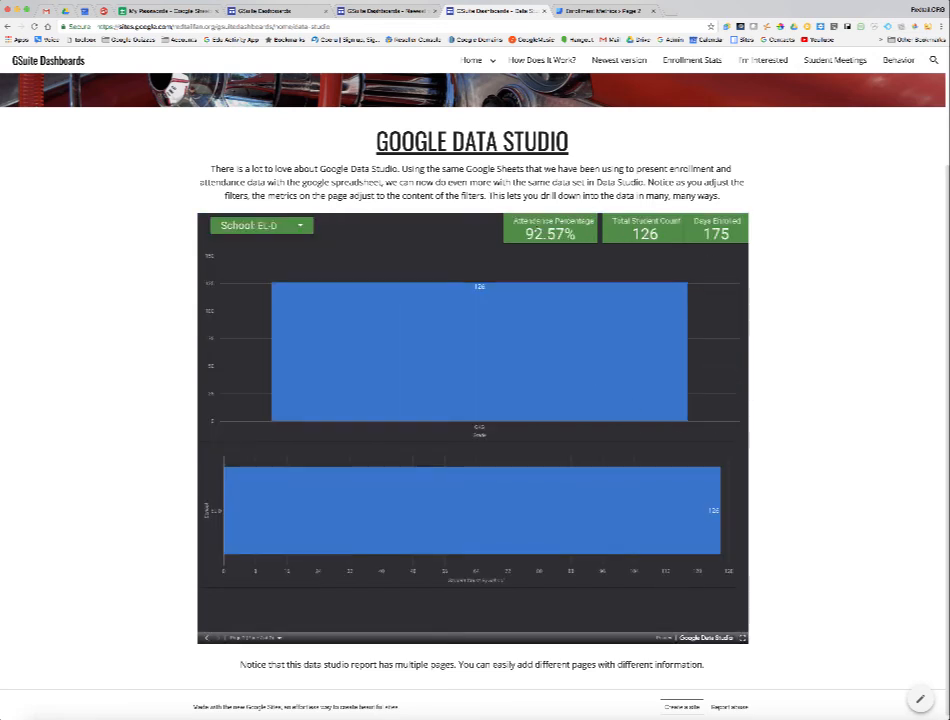
# Switch the School filter on the second page to show only EL-C
pyautogui.click(300, 226)
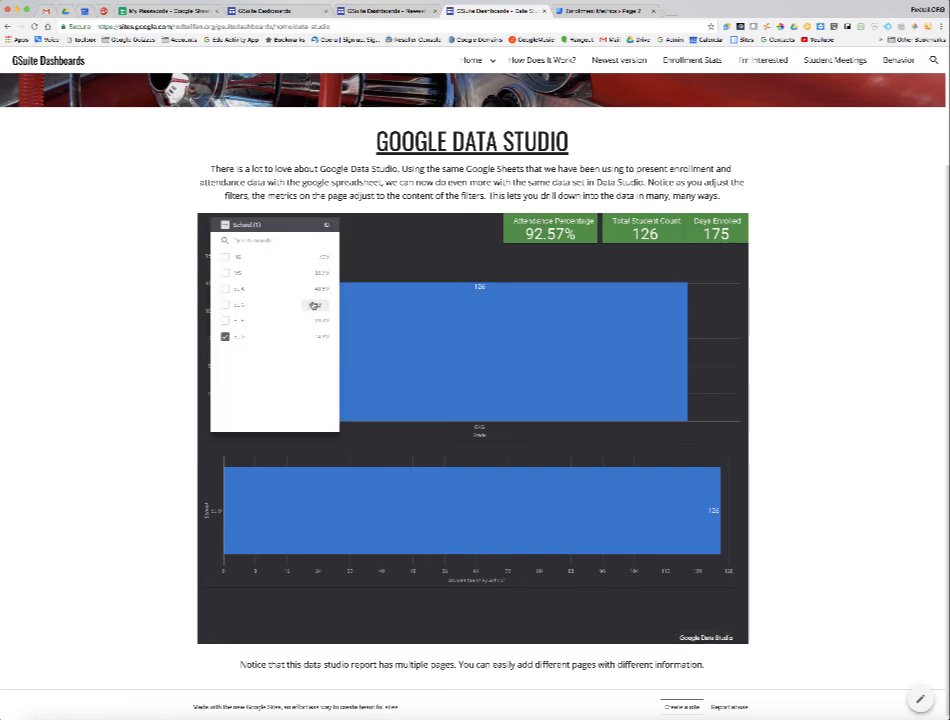
pyautogui.click(313, 305)
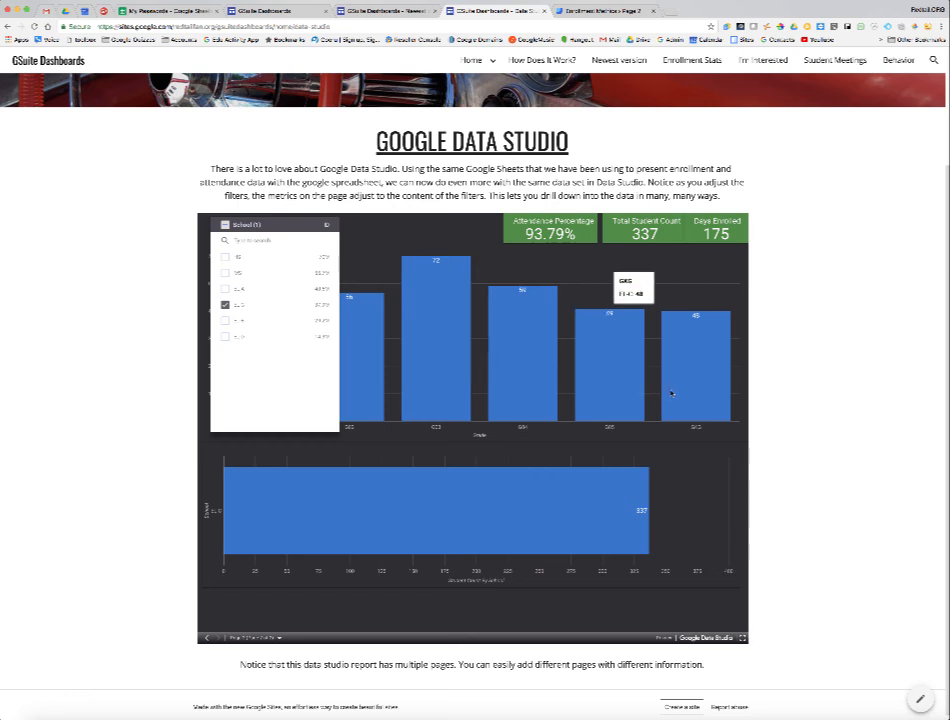
pyautogui.click(463, 240)
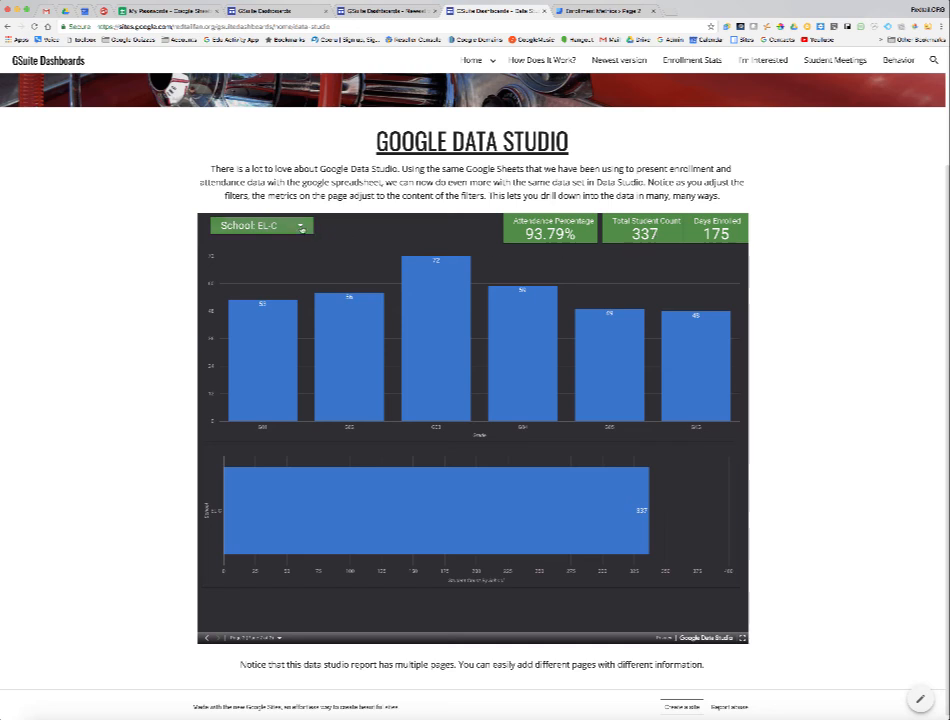
# Clear the School filter to include all schools and return to the report's first page
pyautogui.click(225, 226)
pyautogui.click(225, 226)
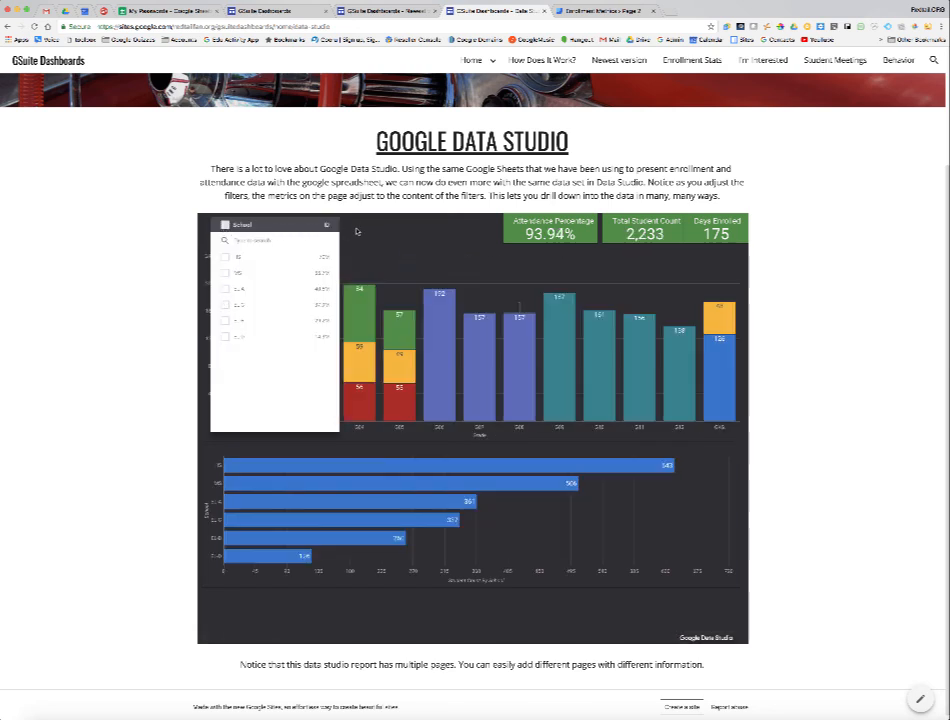
pyautogui.click(373, 243)
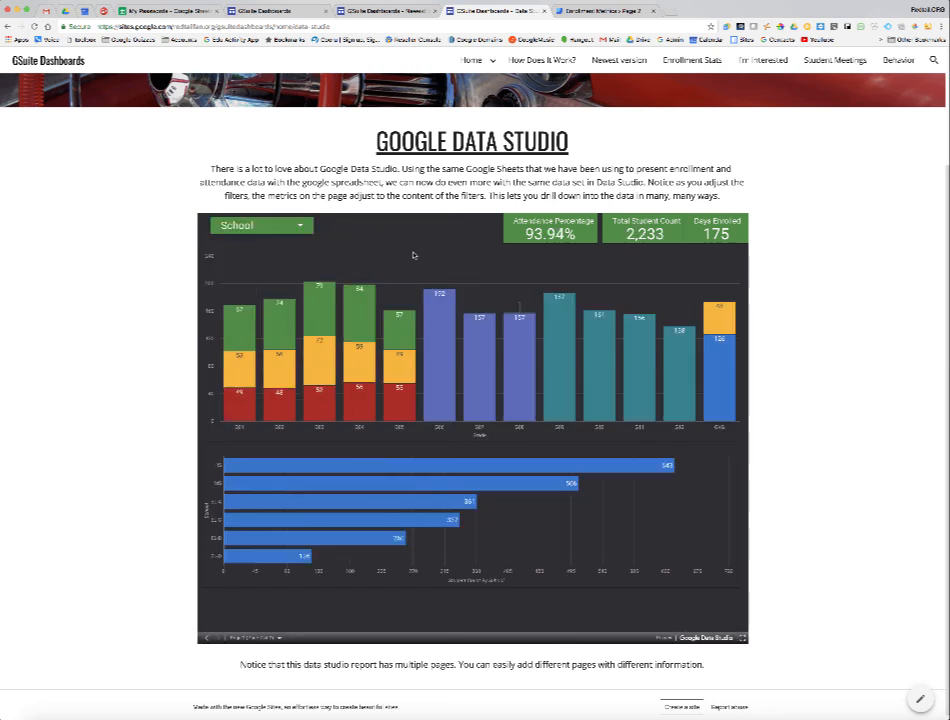
pyautogui.click(208, 637)
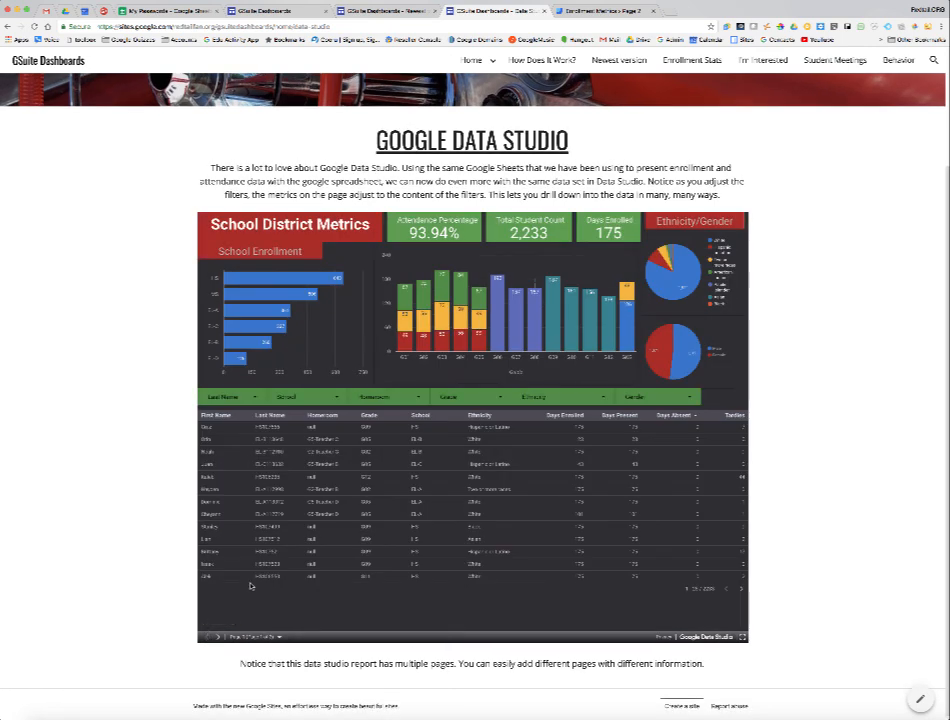